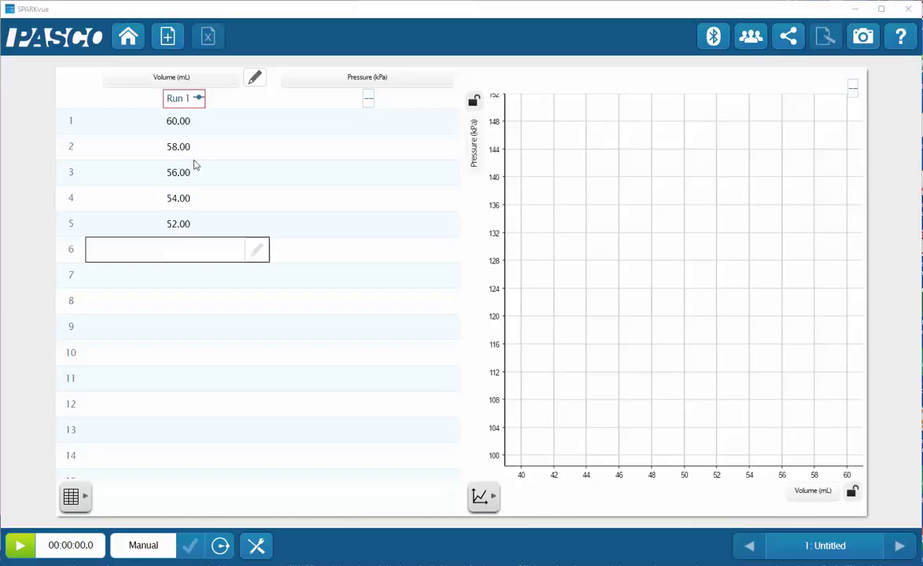
Enter the volumes 60, 48, 46, 44, 42 and 40 mL in rows 6 to 11 of the Volume column
{"action": "left_click", "coordinate": [176, 252]}
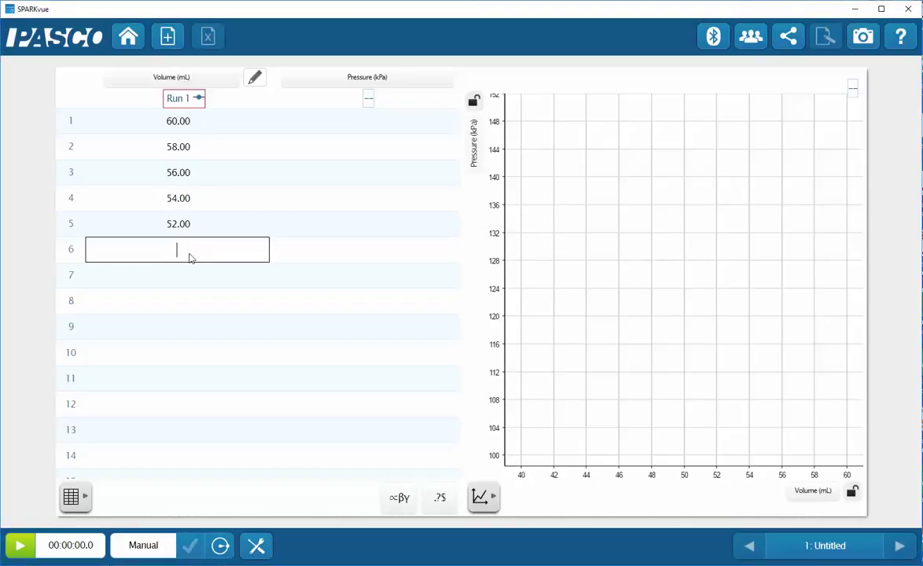
{"action": "type", "text": "60"}
{"action": "key", "text": "Return"}
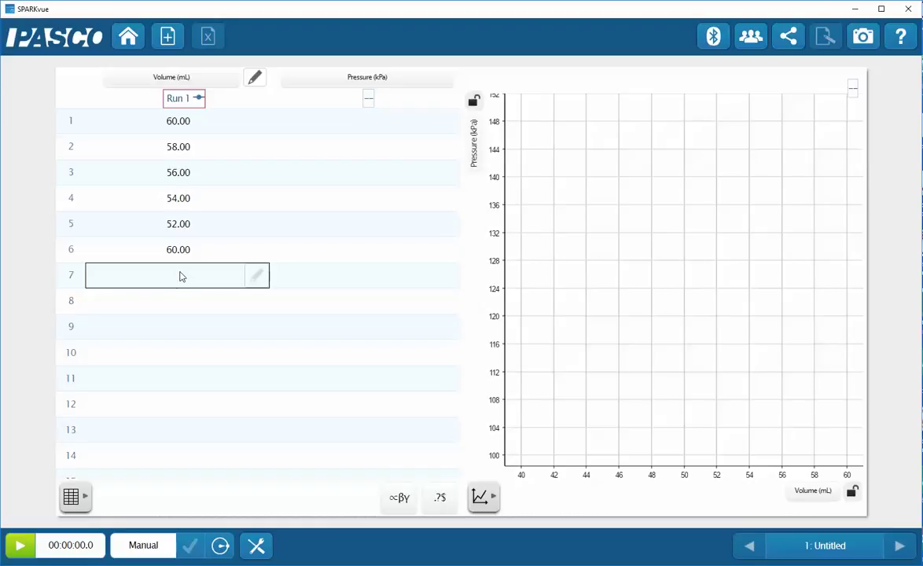
{"action": "type", "text": "8"}
{"action": "key", "text": "Return"}
{"action": "type", "text": "46"}
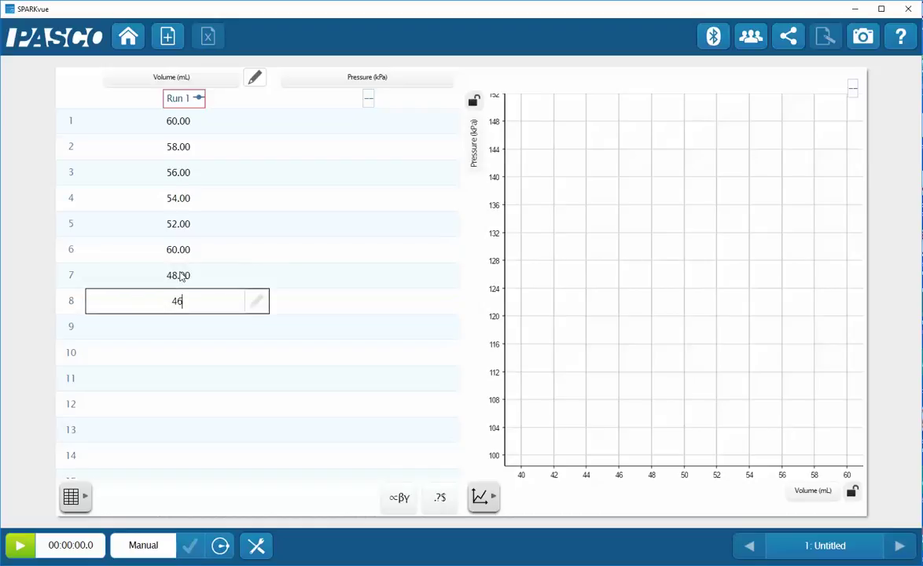
{"action": "key", "text": "Return"}
{"action": "type", "text": "44"}
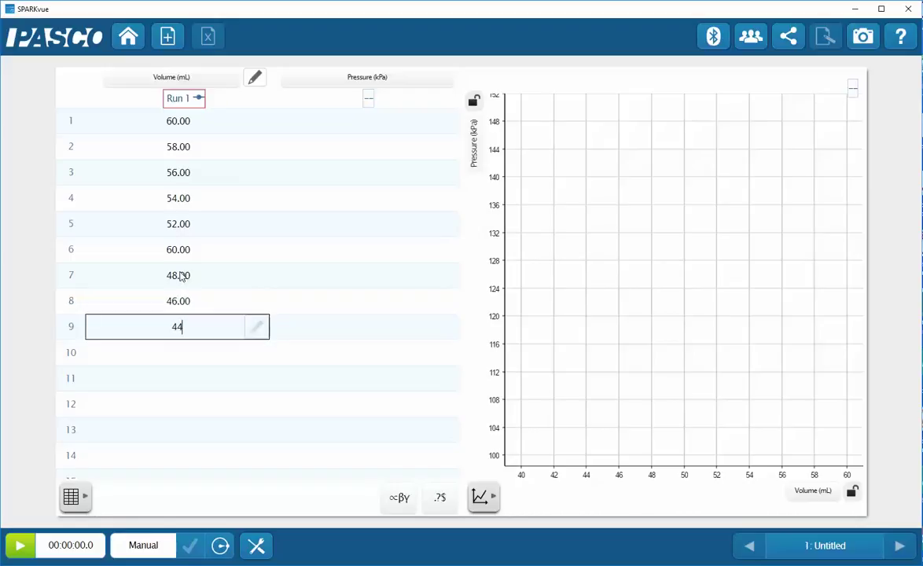
{"action": "key", "text": "Return"}
{"action": "type", "text": "42"}
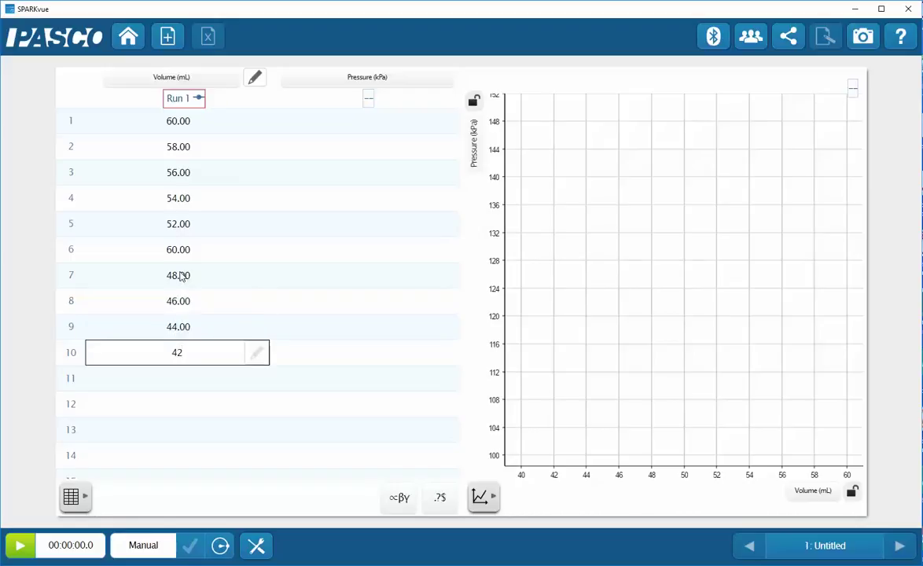
{"action": "key", "text": "Return"}
{"action": "type", "text": "40"}
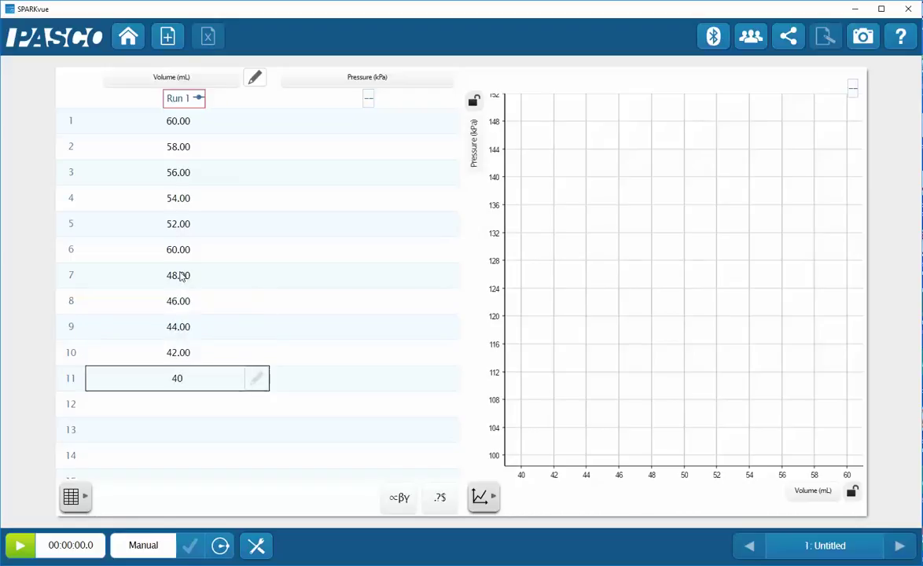
{"action": "key", "text": "Return"}
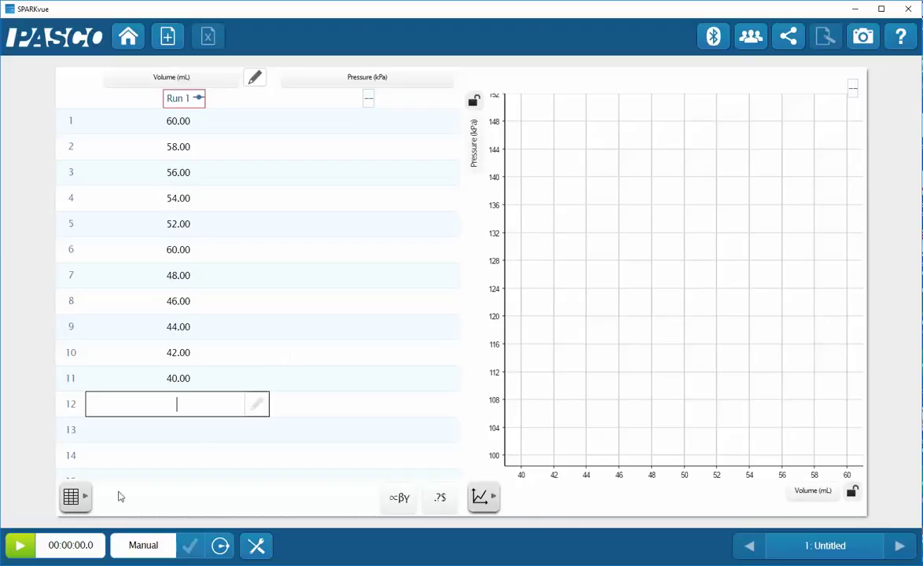
Start manual data collection and keep one pressure reading for each of the eleven volumes, from row 1 through row 11
{"action": "left_click", "coordinate": [17, 550]}
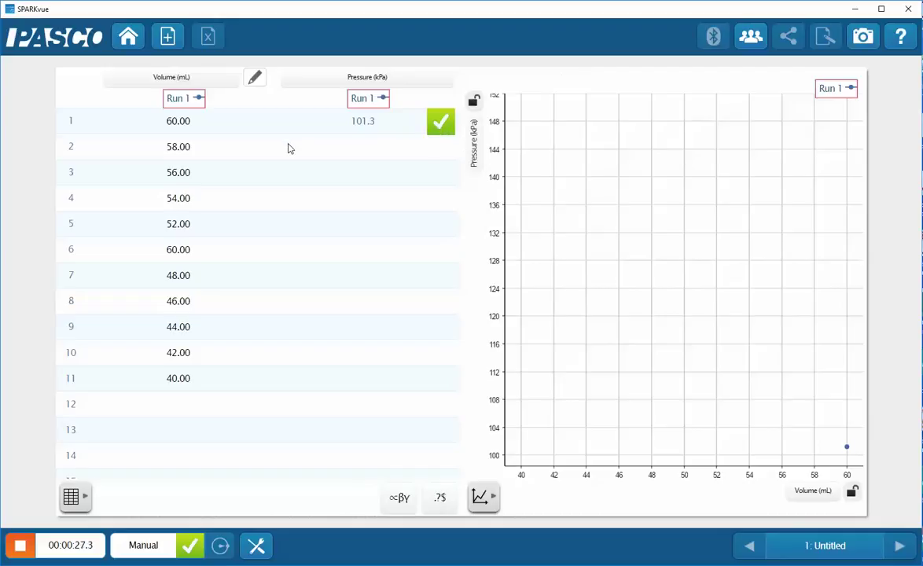
{"action": "left_click", "coordinate": [435, 127]}
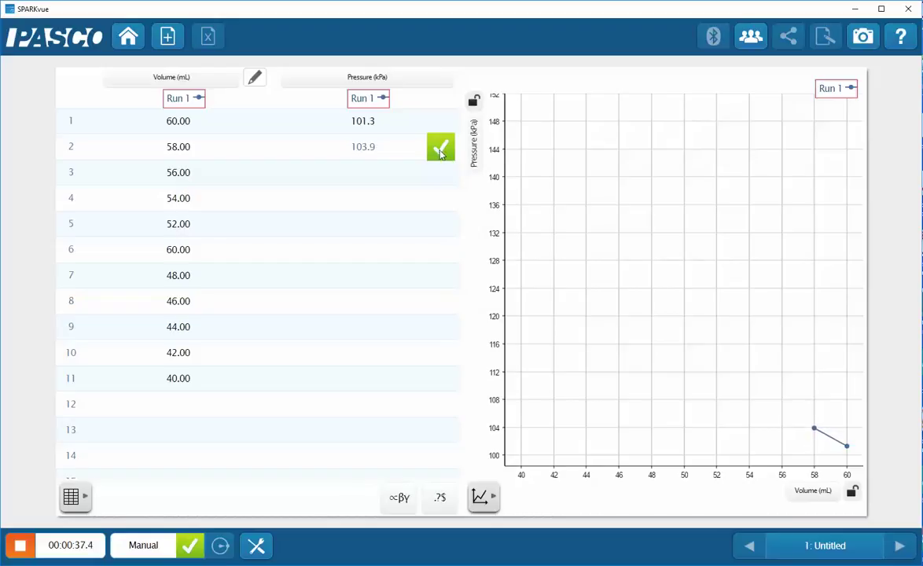
{"action": "left_click", "coordinate": [440, 154]}
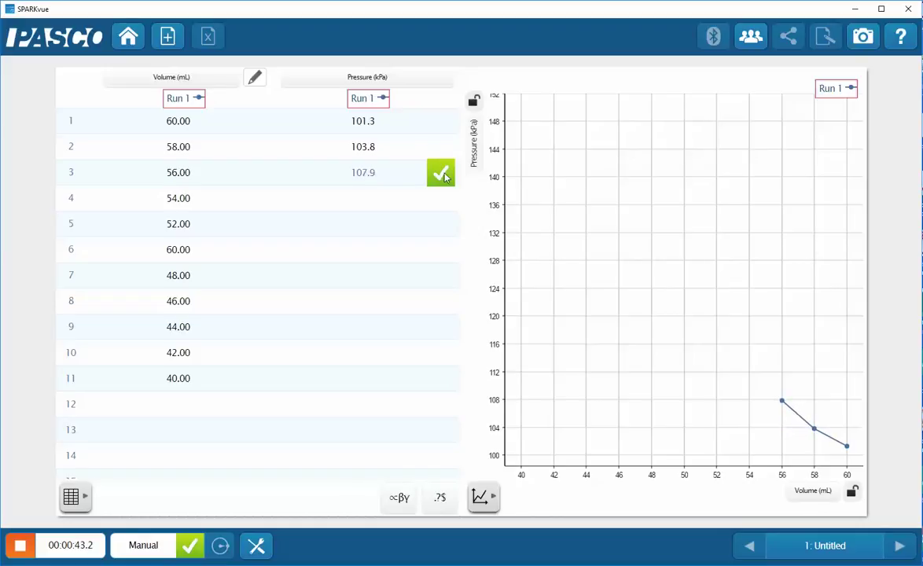
{"action": "left_click", "coordinate": [445, 177]}
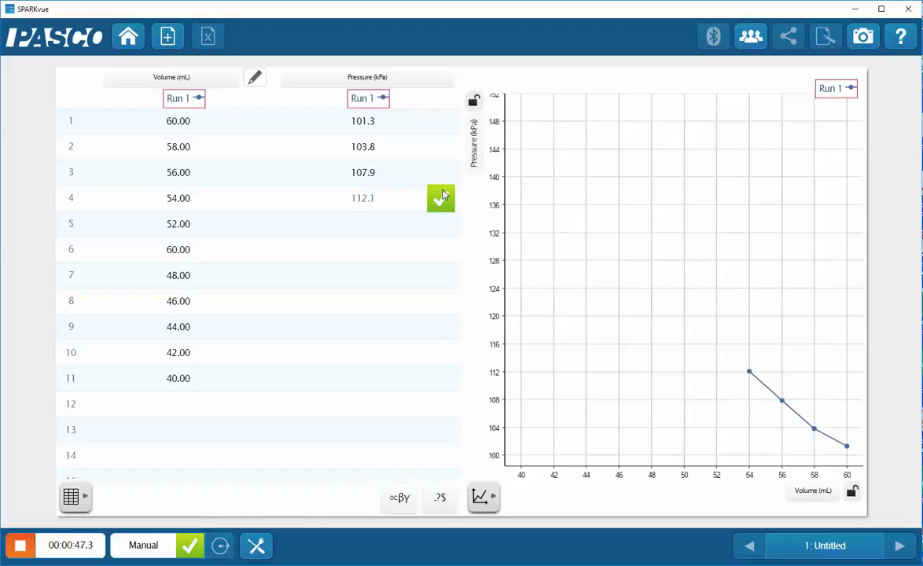
{"action": "left_click", "coordinate": [441, 197]}
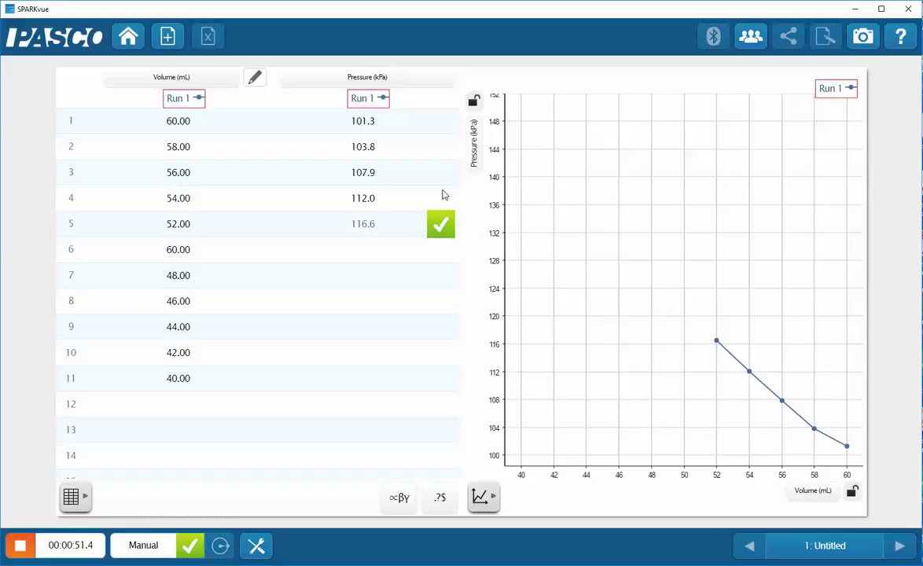
{"action": "left_click", "coordinate": [440, 228]}
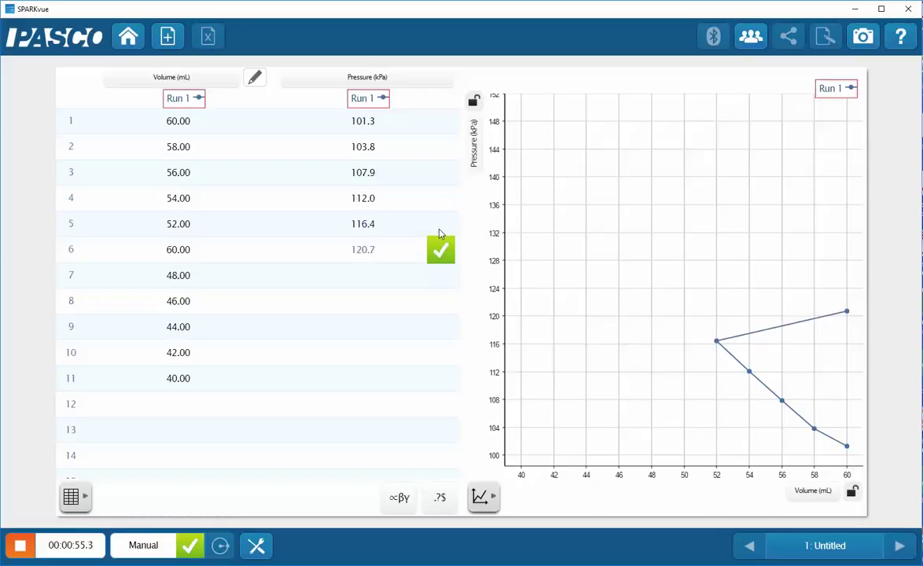
{"action": "left_click", "coordinate": [440, 250]}
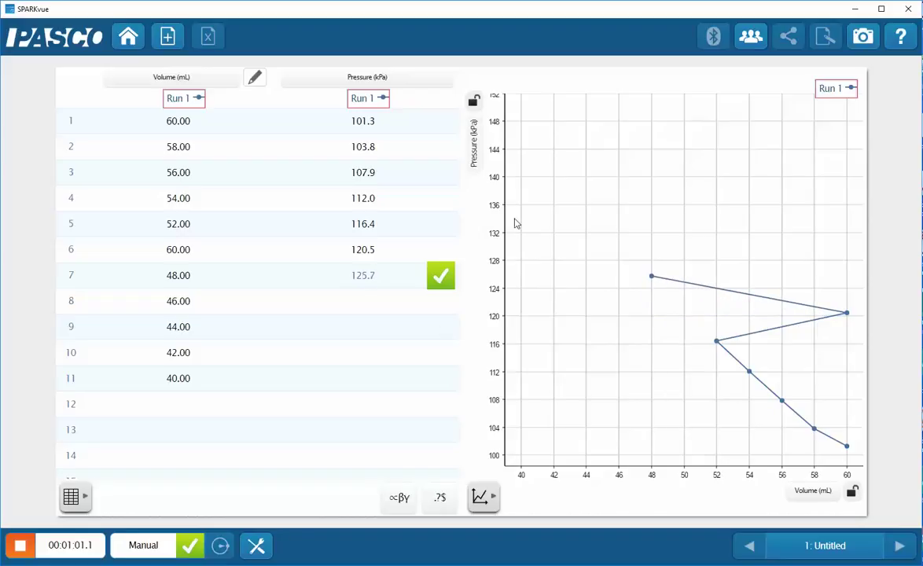
{"action": "left_click", "coordinate": [439, 284]}
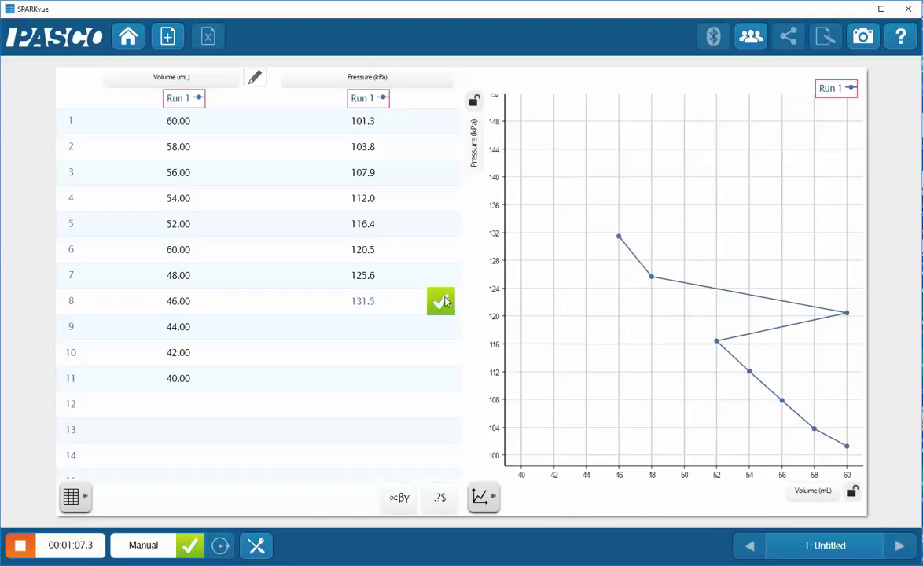
{"action": "left_click", "coordinate": [443, 301]}
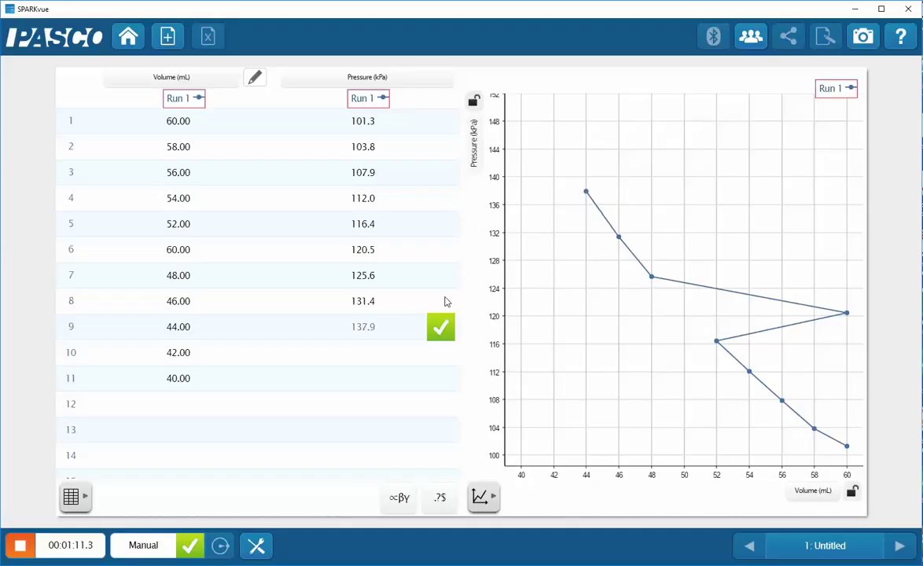
{"action": "left_click", "coordinate": [440, 327]}
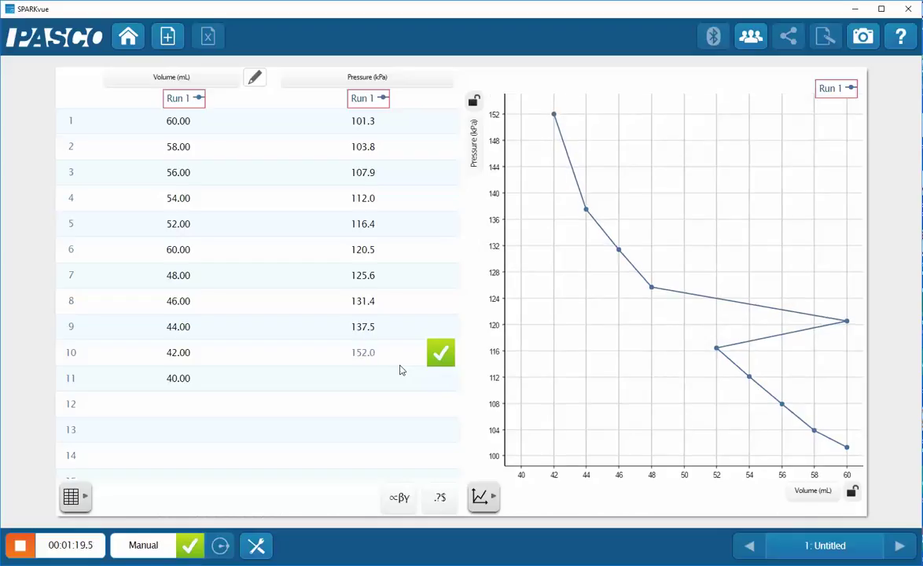
{"action": "left_click", "coordinate": [437, 356]}
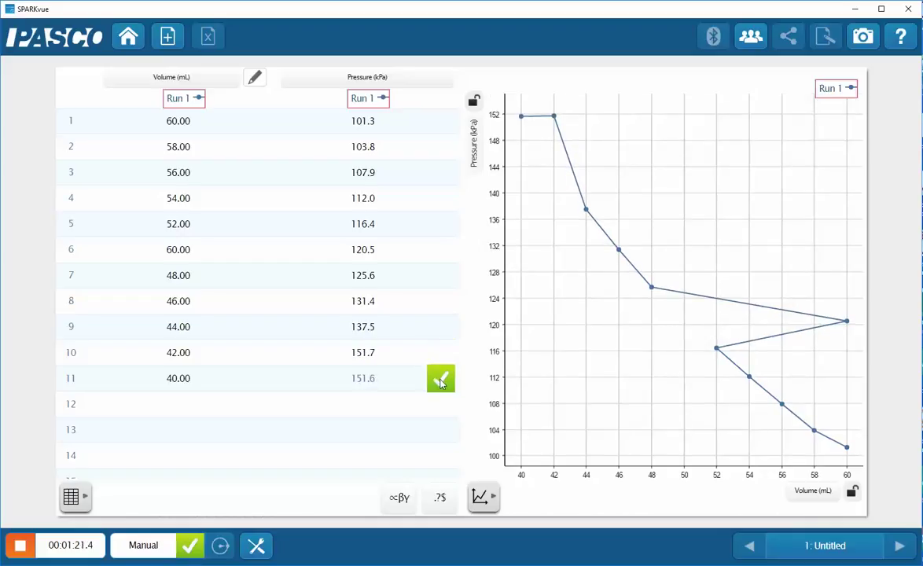
{"action": "left_click", "coordinate": [441, 382]}
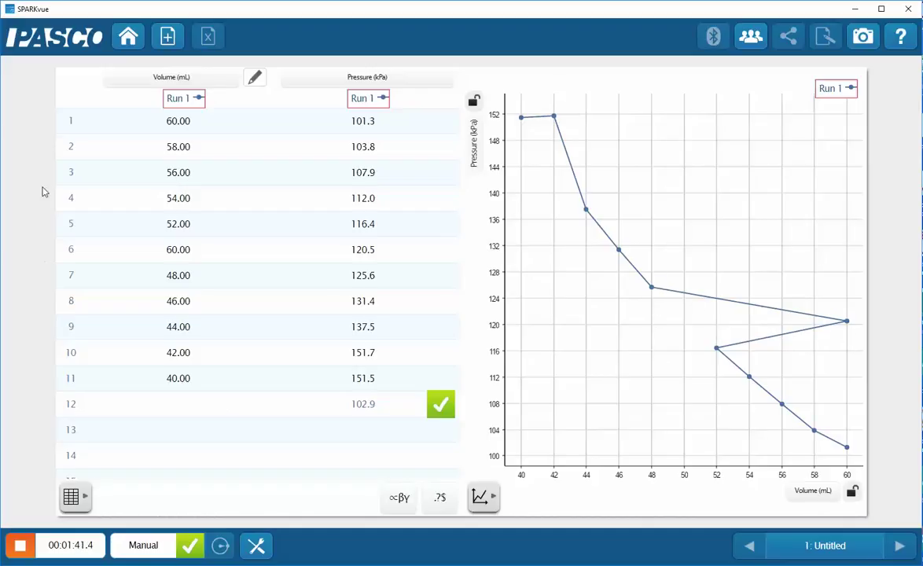
Correct the volume in row 6 to 50 mL
{"action": "left_click", "coordinate": [178, 252]}
{"action": "left_click", "coordinate": [178, 252]}
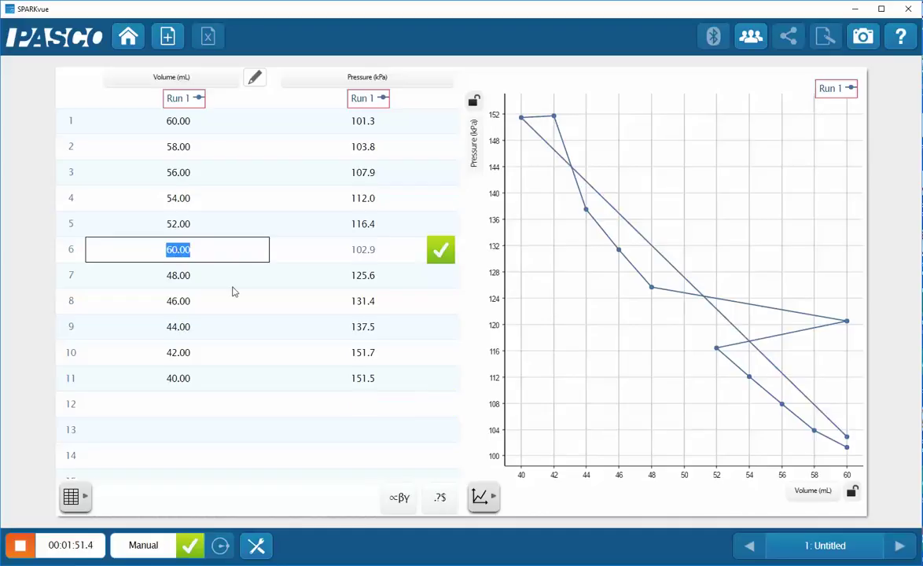
{"action": "type", "text": "50"}
{"action": "key", "text": "Return"}
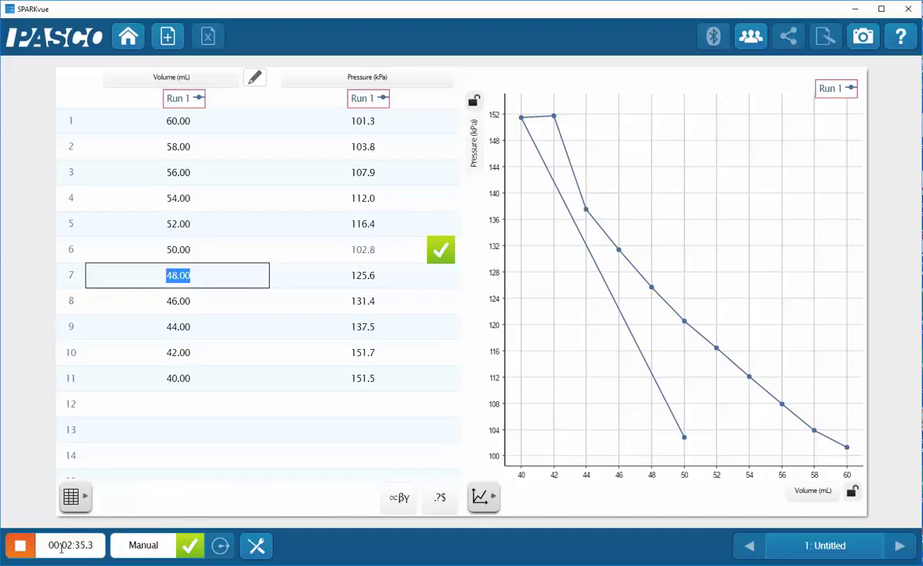
Retake and keep the pressure reading for the 42 mL volume in row 10, and stop data collection
{"action": "left_click", "coordinate": [366, 355]}
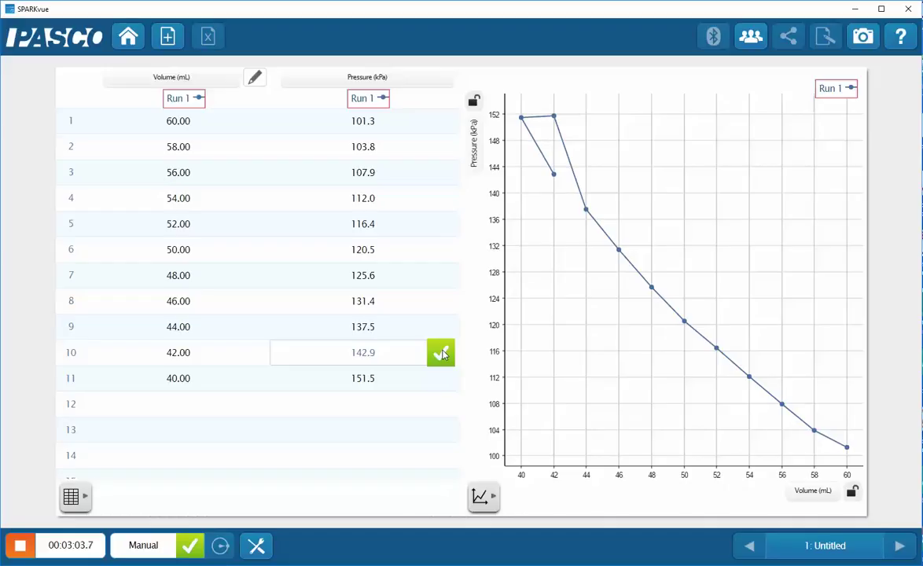
{"action": "left_click", "coordinate": [441, 353]}
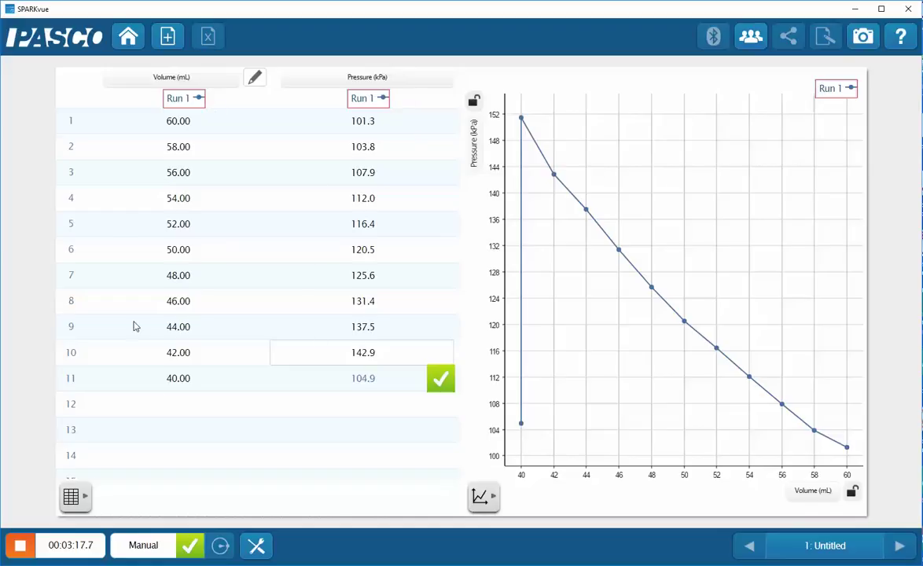
{"action": "left_click", "coordinate": [21, 547]}
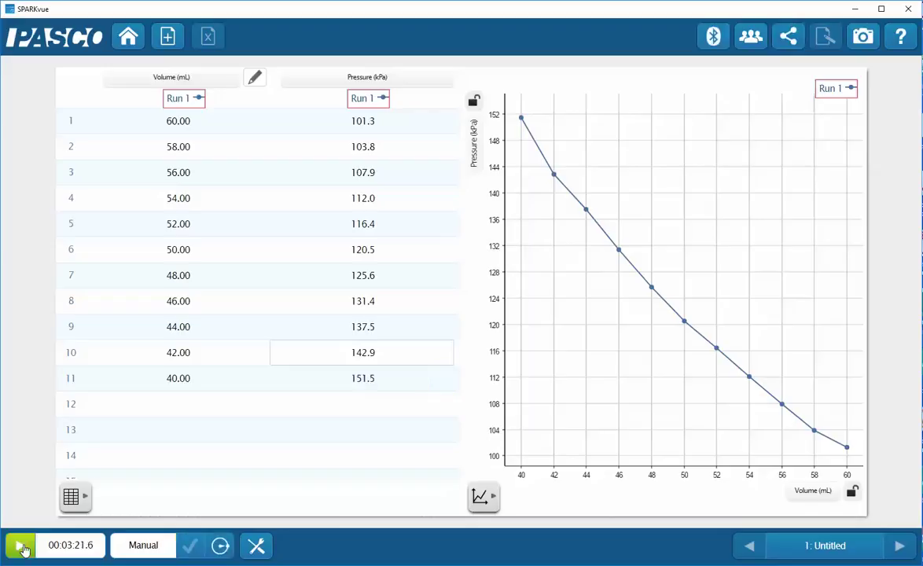